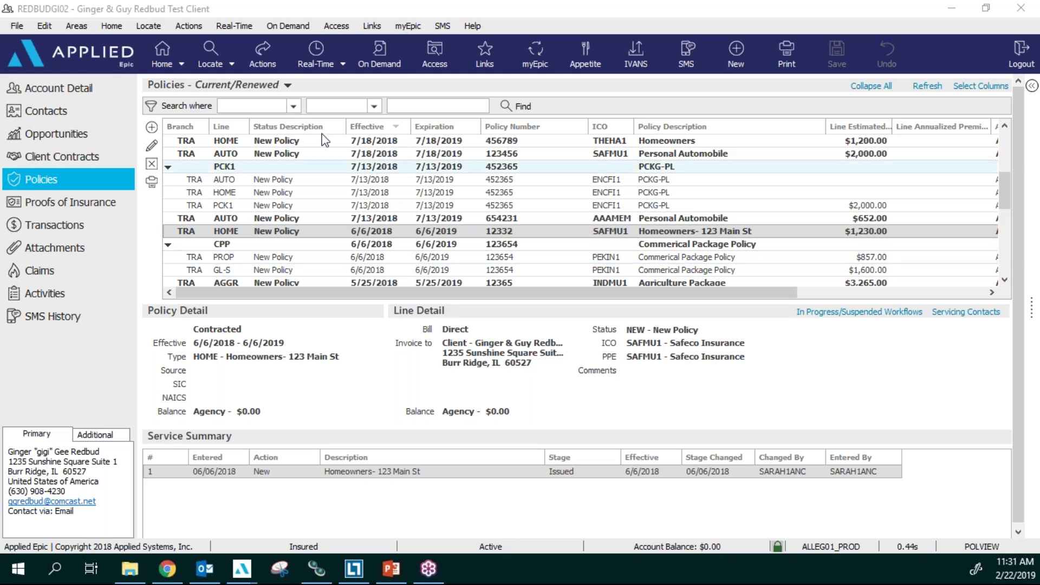
Step: Cancel homeowners policy 12332 effective 06/06/2019 with description 'switched to SAfeco'
{"action": "left_click", "coordinate": [275, 60]}
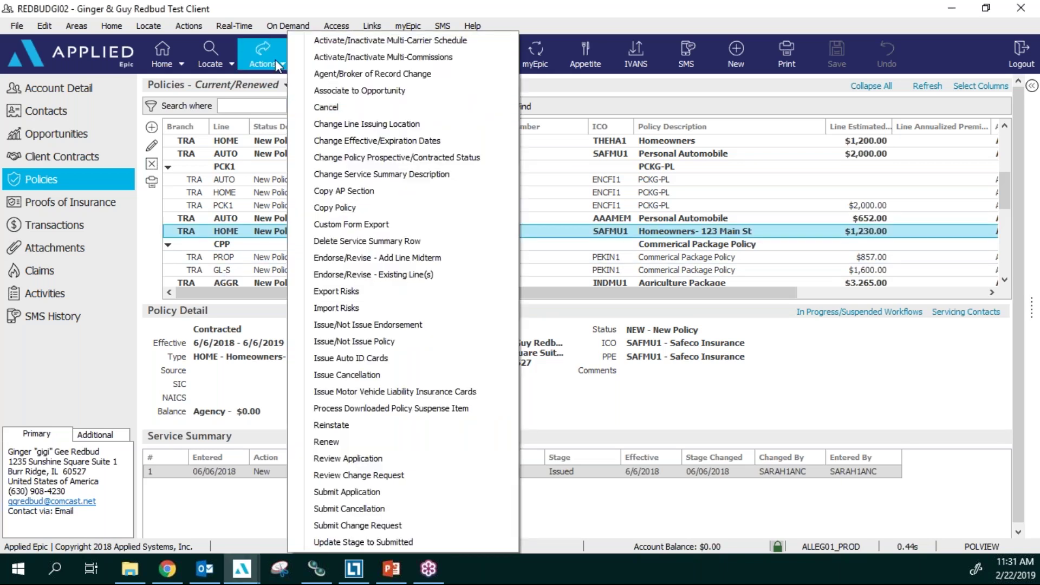
{"action": "left_click", "coordinate": [350, 108]}
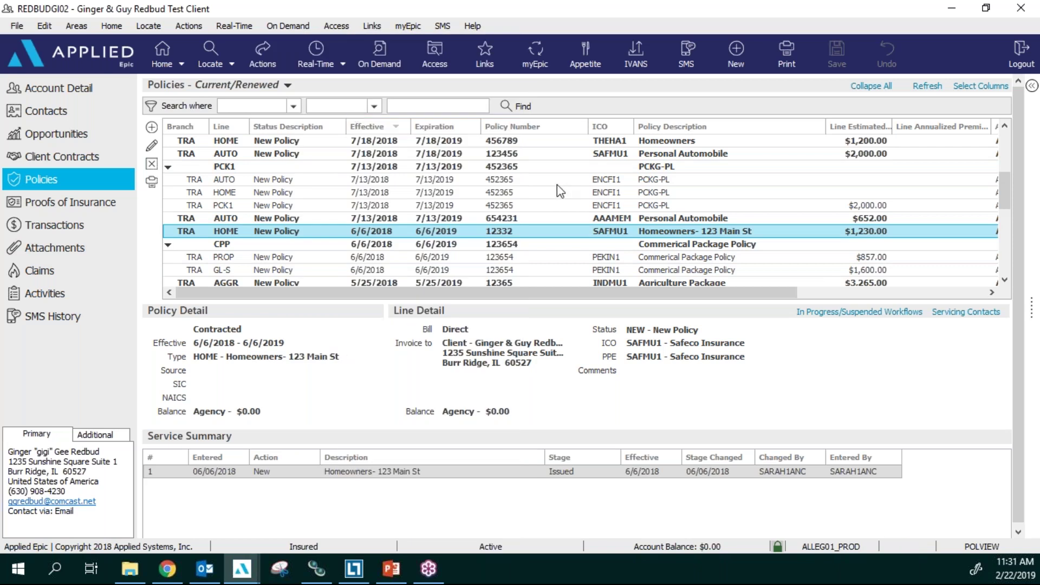
{"action": "left_click", "coordinate": [380, 133]}
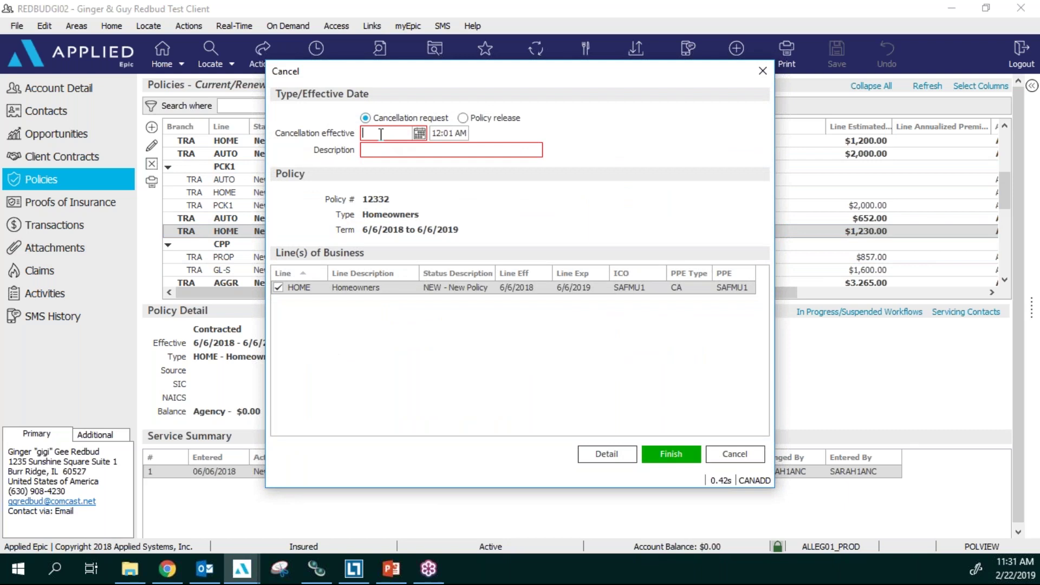
{"action": "type", "text": "06062019"}
{"action": "left_click", "coordinate": [376, 154]}
{"action": "type", "text": "s"}
{"action": "type", "text": "witched to"}
{"action": "type", "text": " SAfeco"}
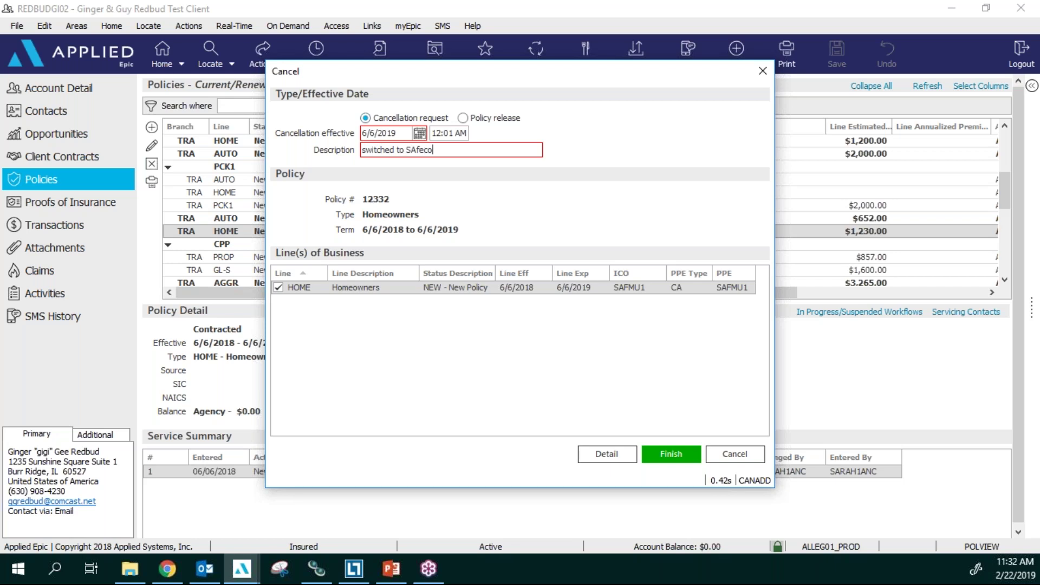
Step: Submit the cancellation and log its activity as Closed with Successful status
{"action": "left_click", "coordinate": [670, 457]}
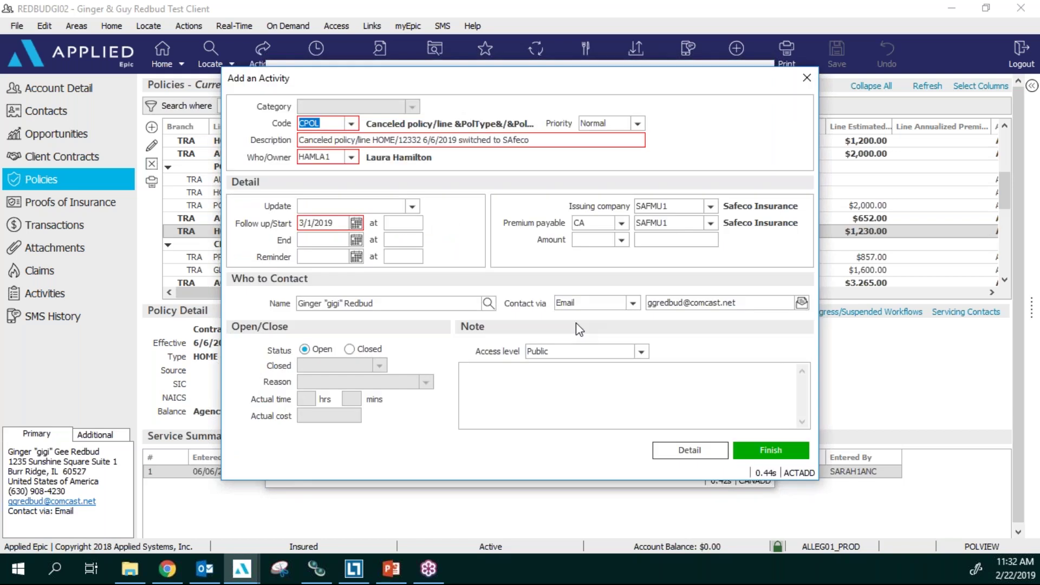
{"action": "left_click", "coordinate": [489, 374]}
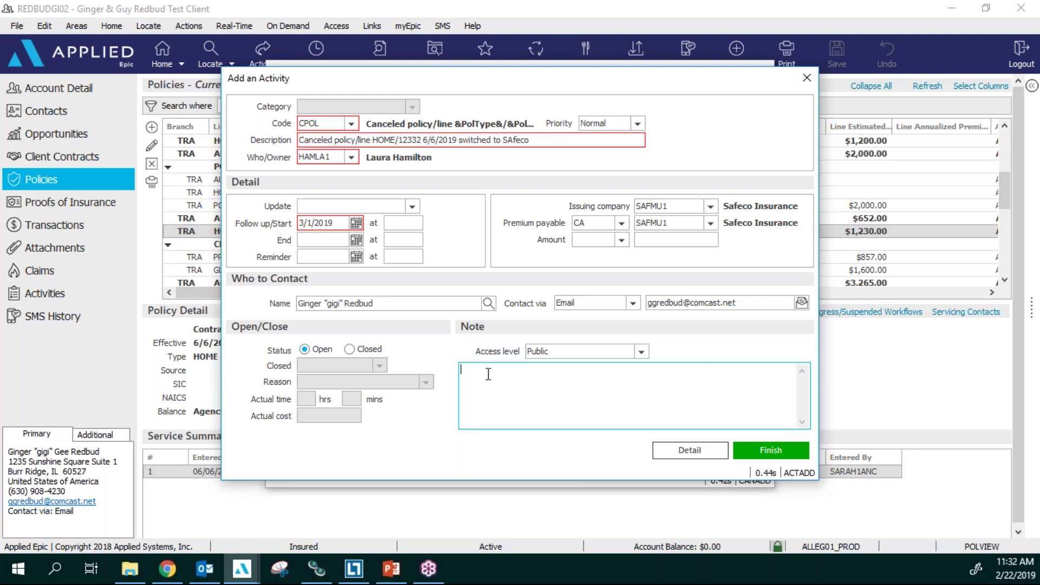
{"action": "left_click", "coordinate": [349, 349]}
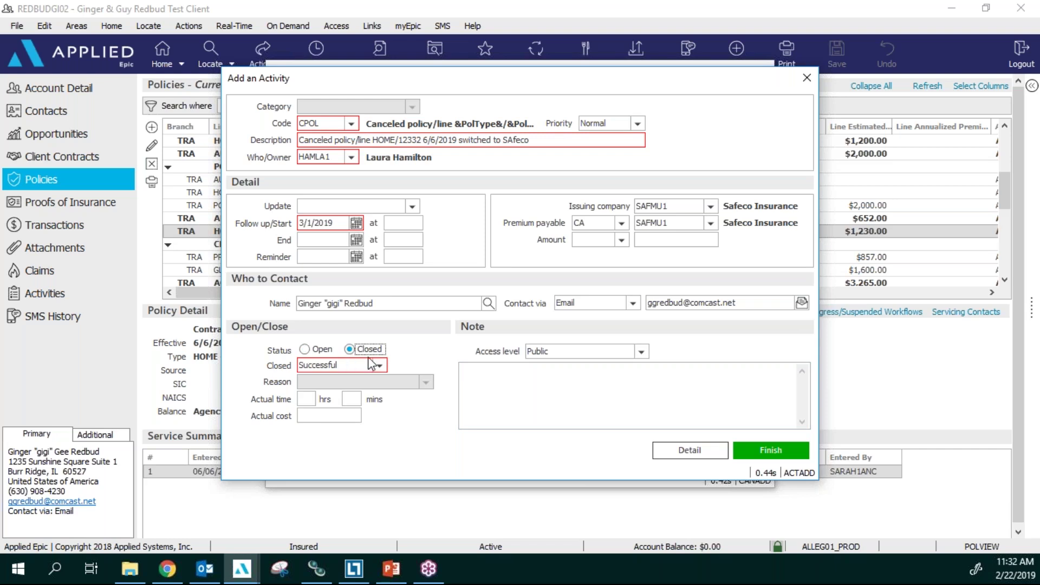
{"action": "left_click", "coordinate": [774, 450]}
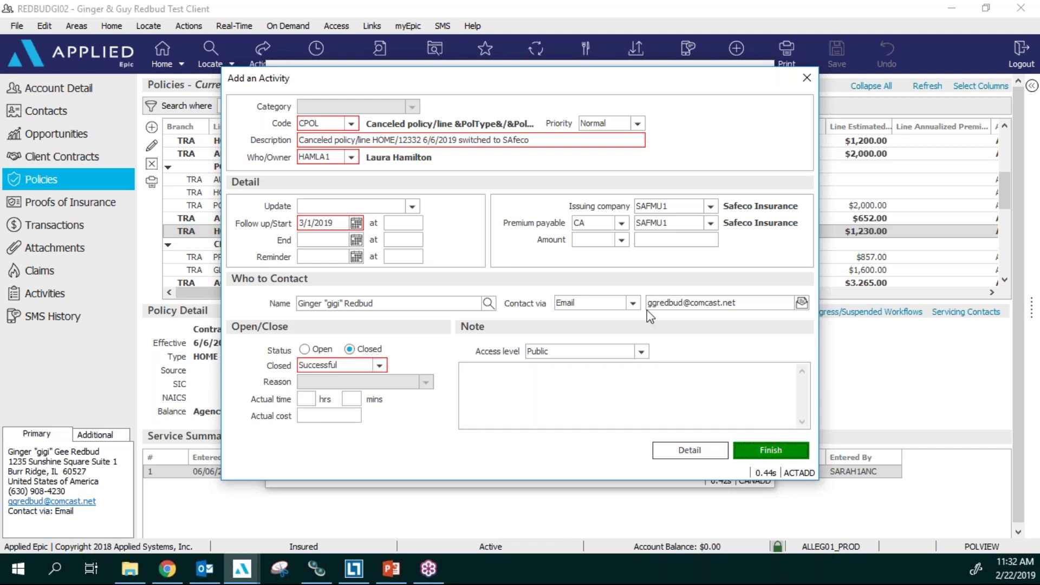
Step: Close the activity, move the HOME cancellation to Submitted, and save the urgent FAPP follow-up
{"action": "left_click", "coordinate": [488, 306]}
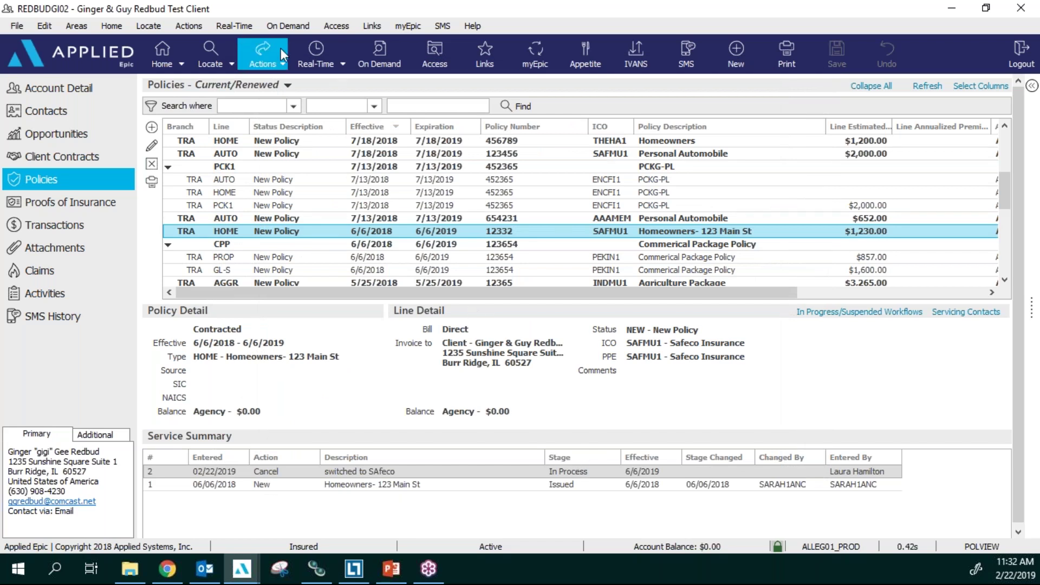
{"action": "left_click", "coordinate": [267, 51]}
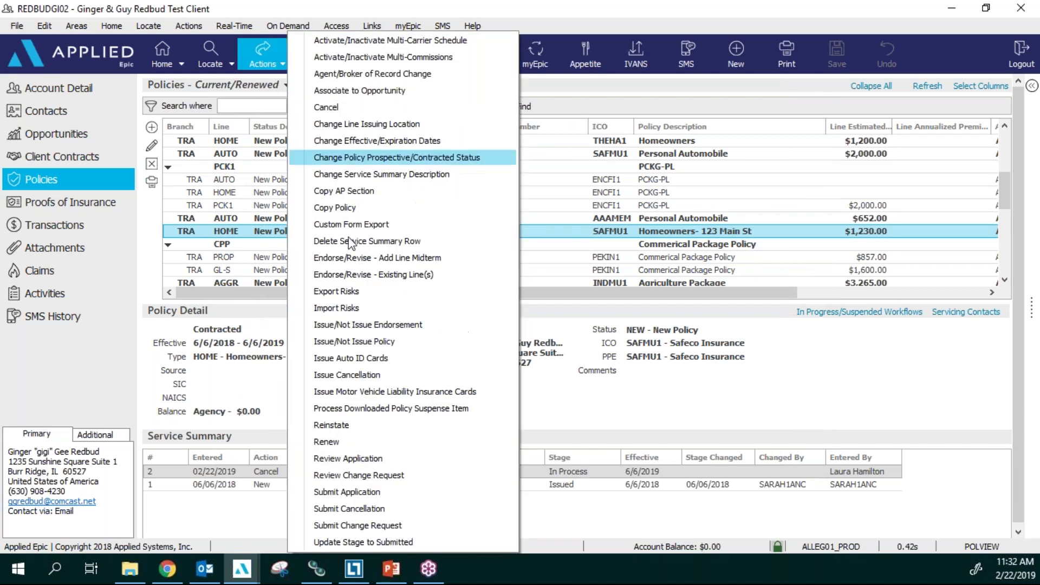
{"action": "left_click", "coordinate": [377, 541]}
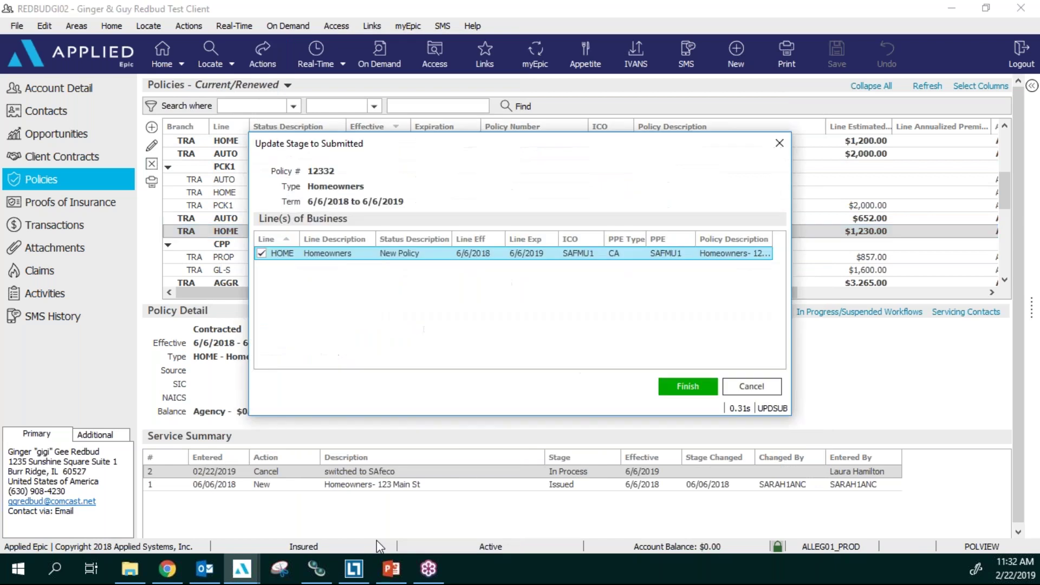
{"action": "left_click", "coordinate": [677, 386]}
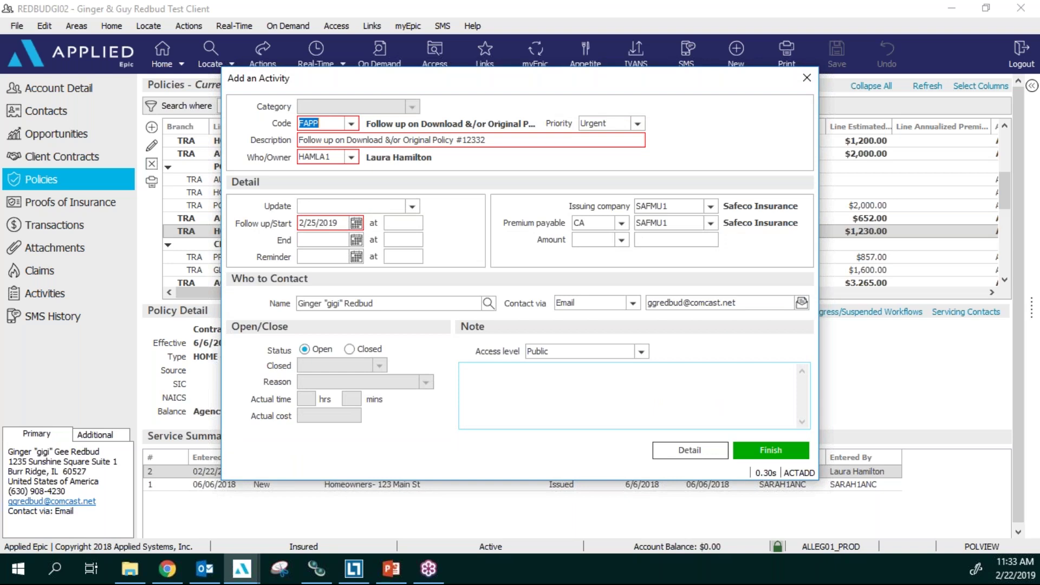
{"action": "left_click", "coordinate": [769, 448]}
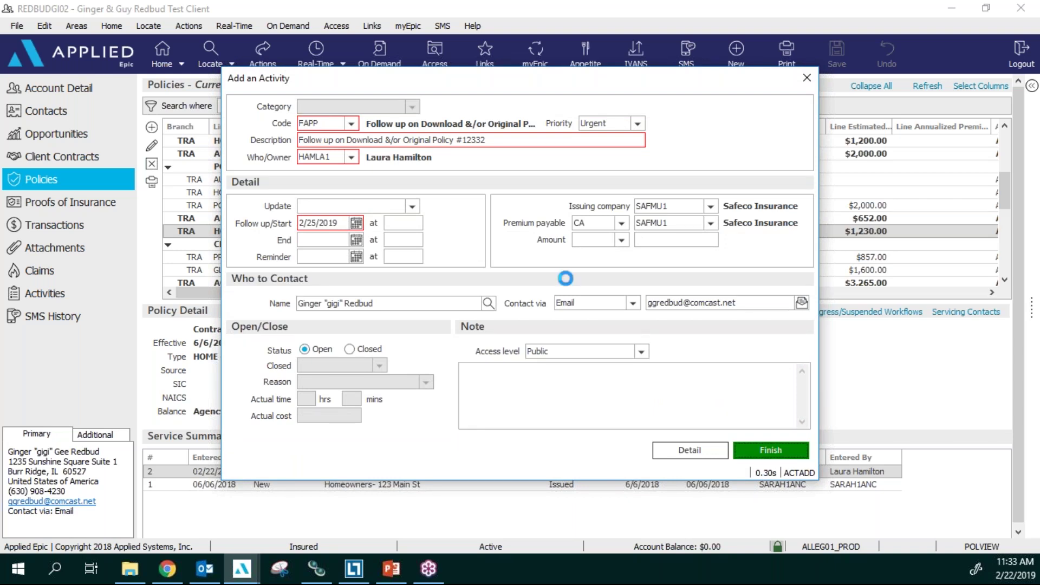
{"action": "left_click", "coordinate": [687, 385]}
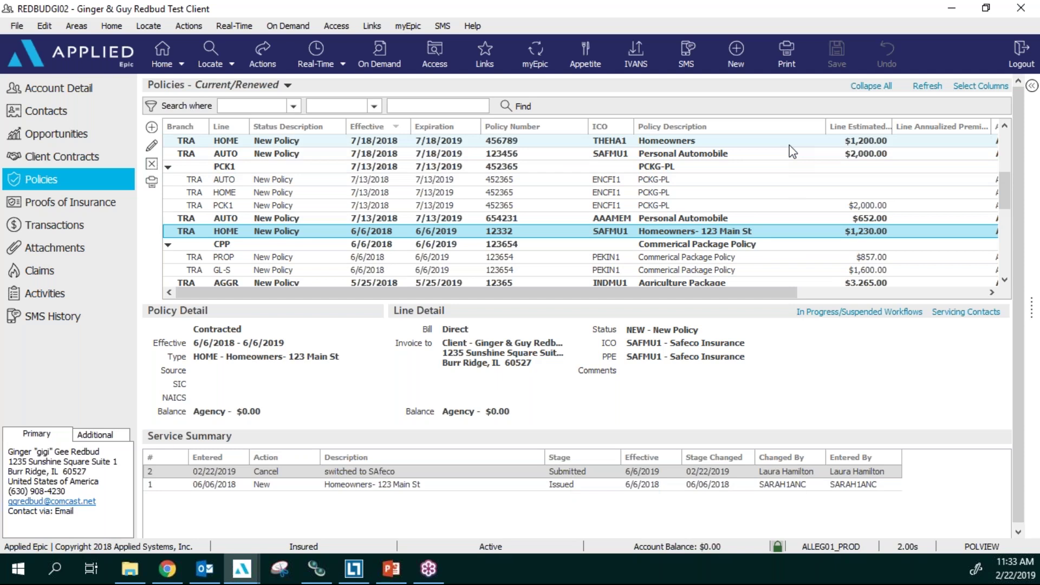
Step: Choose Cancellation from the Print forms list for policy 12332
{"action": "left_click", "coordinate": [786, 54]}
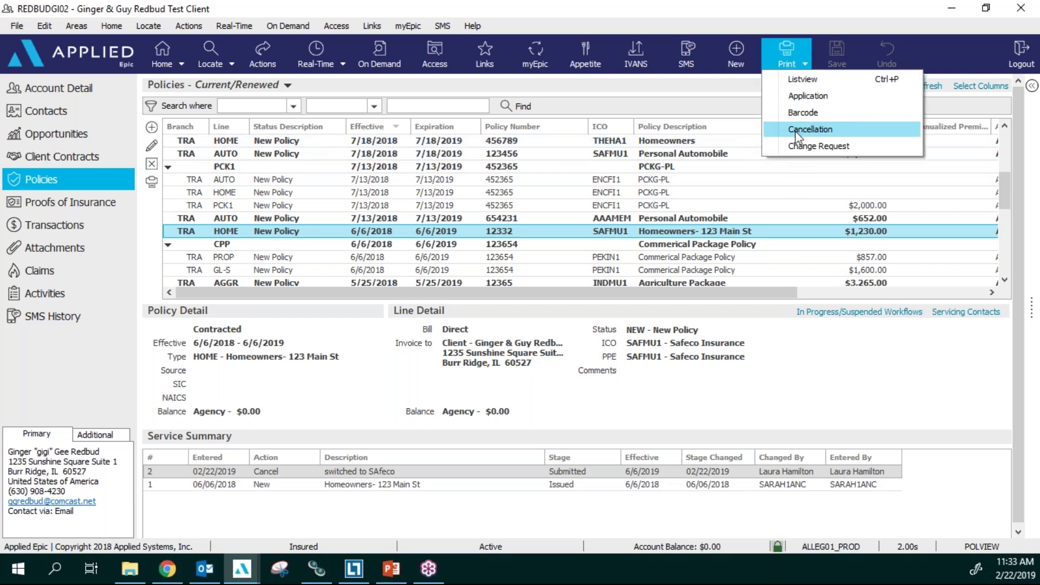
{"action": "left_click", "coordinate": [810, 130]}
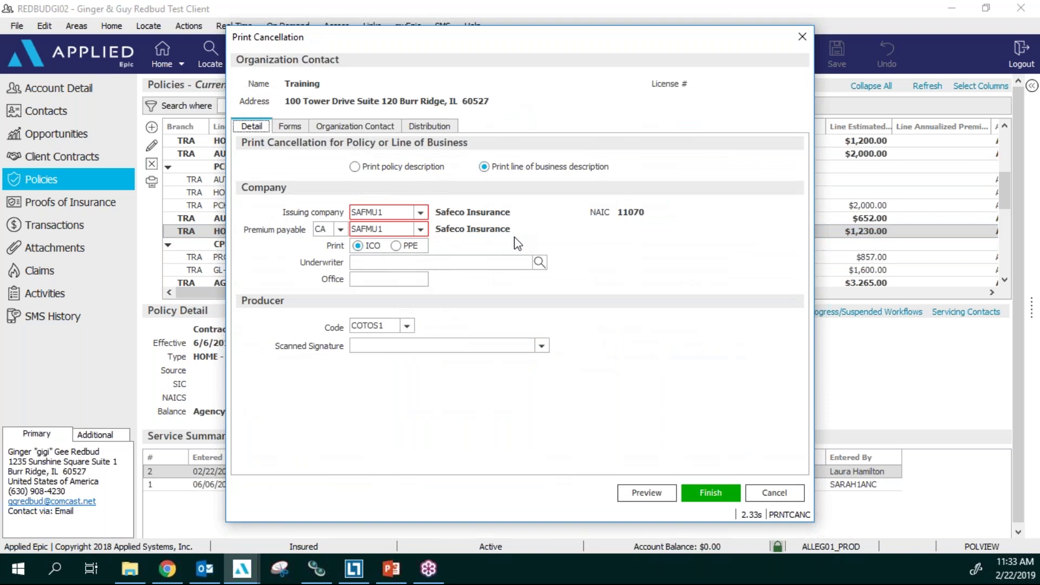
Step: Change the cancellation form's distribution from Email to Print and preview it
{"action": "left_click", "coordinate": [438, 129]}
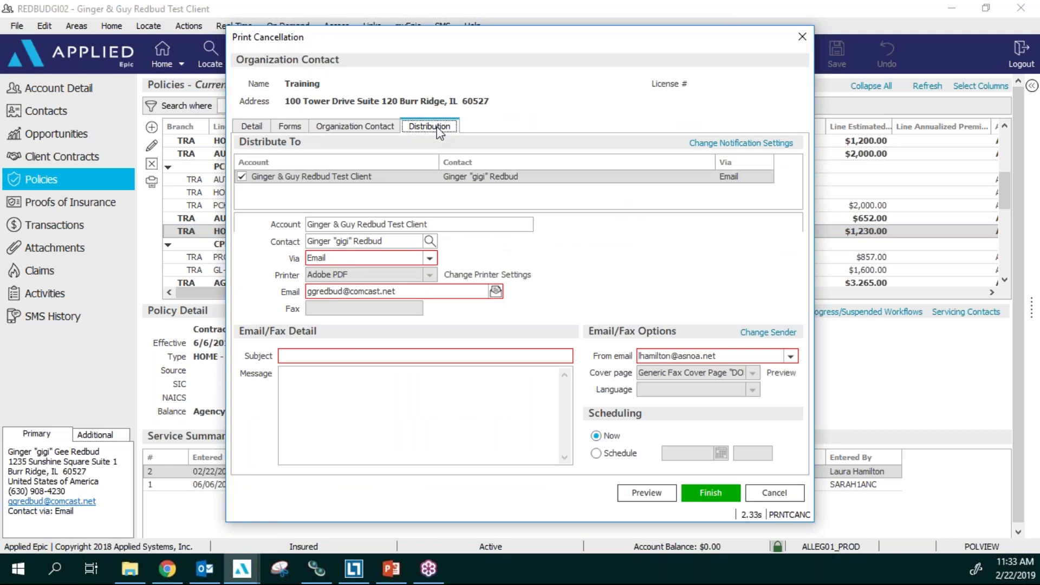
{"action": "left_click", "coordinate": [429, 258]}
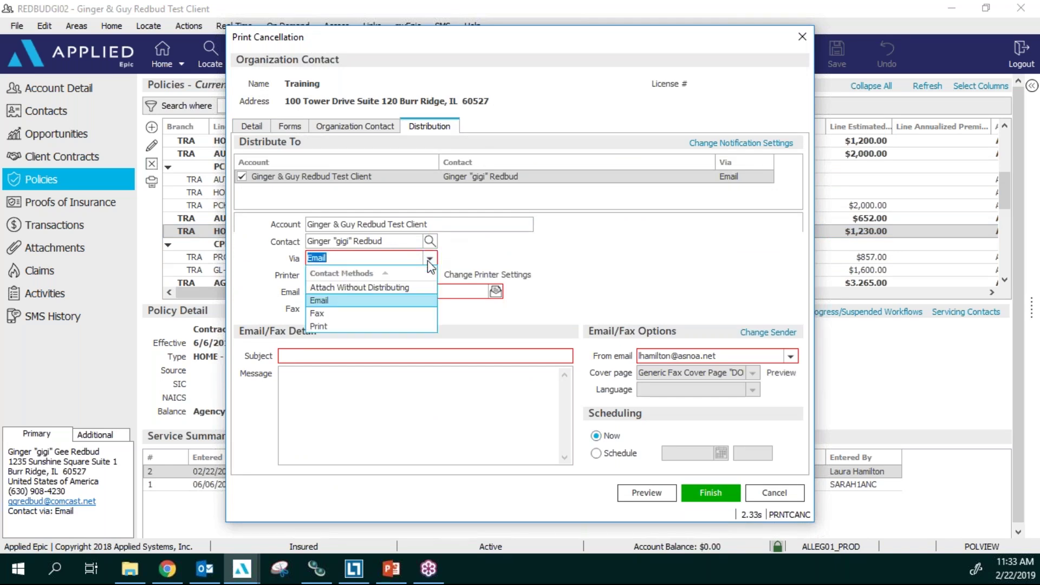
{"action": "left_click", "coordinate": [408, 327]}
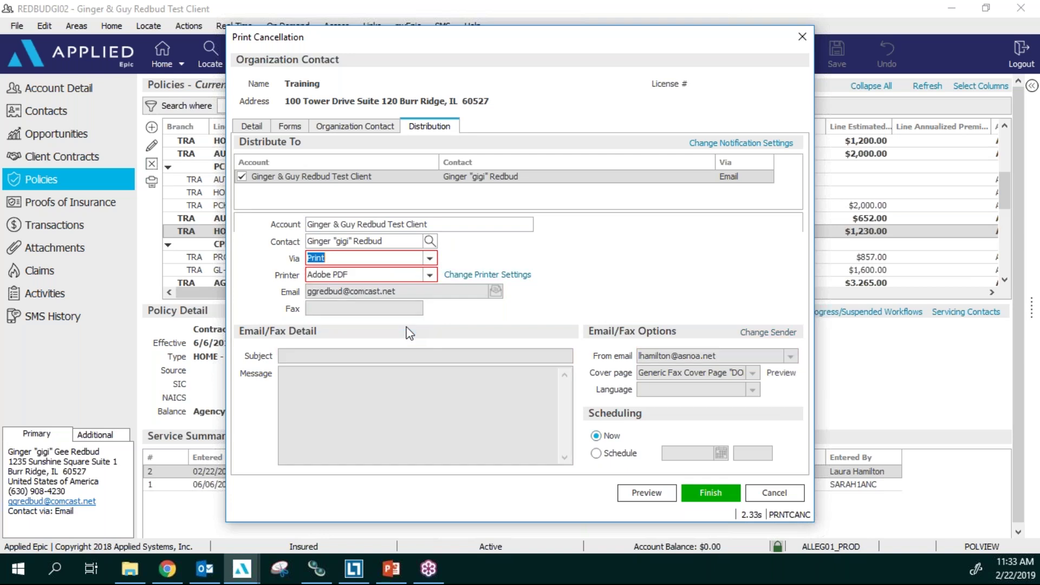
{"action": "left_click", "coordinate": [642, 496]}
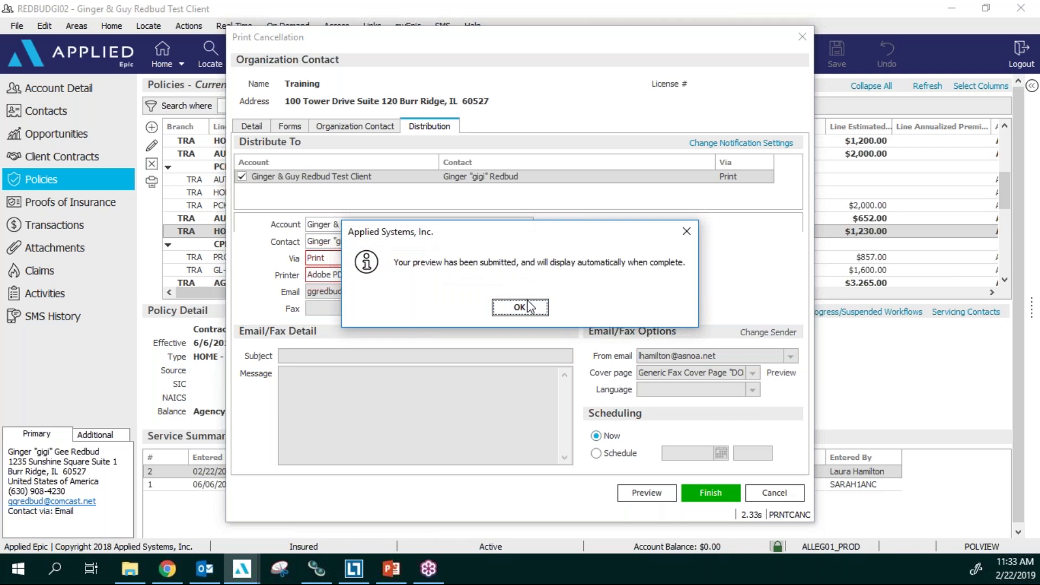
Step: Acknowledge the preview notice so the ACORD cancellation form opens in Acrobat Pro
{"action": "left_click", "coordinate": [527, 312]}
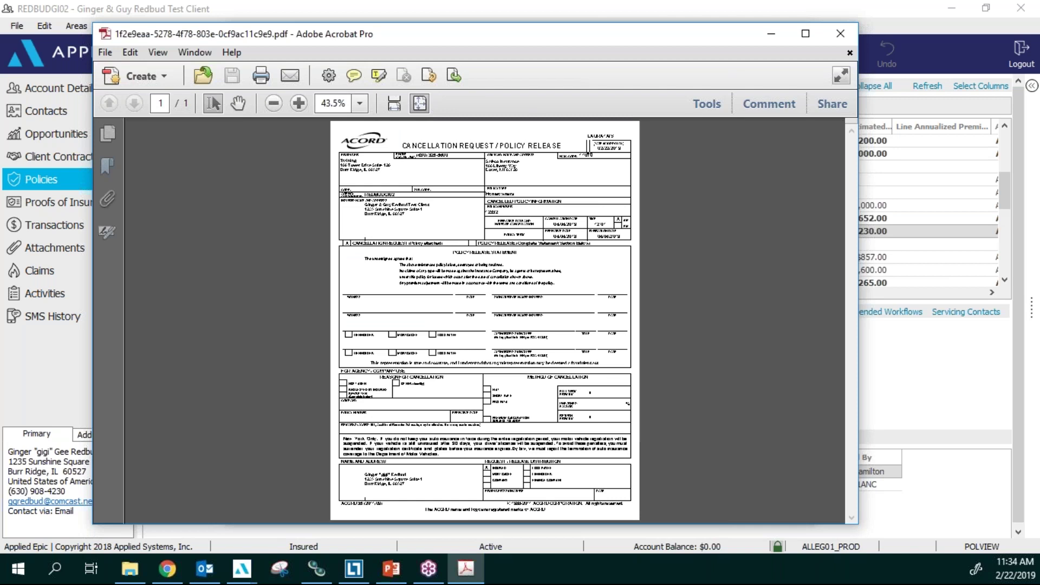
Step: Close the Acrobat preview, discard the Print Cancellation changes, and switch to PowerPoint
{"action": "left_click", "coordinate": [837, 31]}
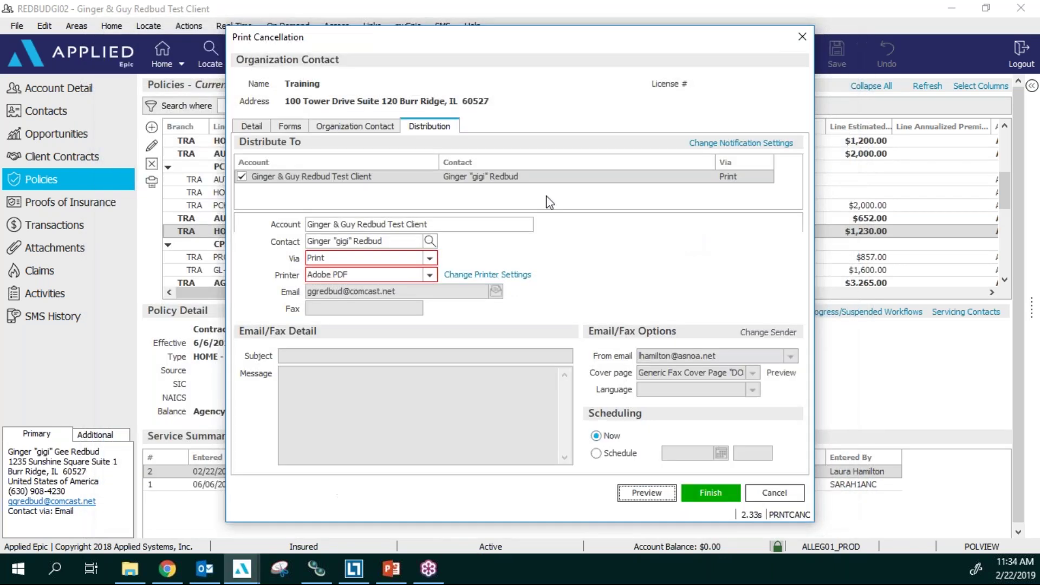
{"action": "left_click", "coordinate": [774, 497]}
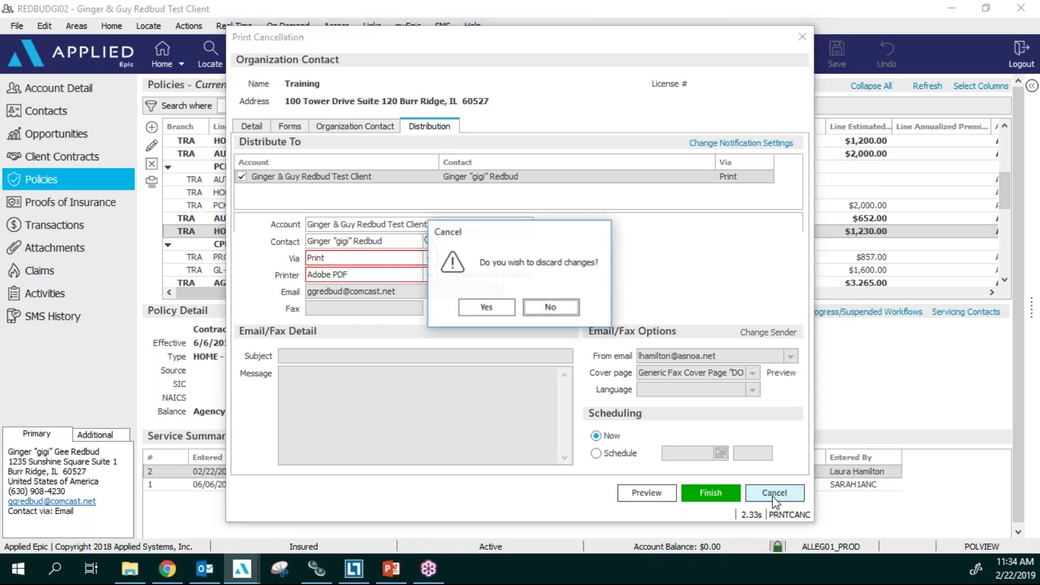
{"action": "left_click", "coordinate": [486, 308]}
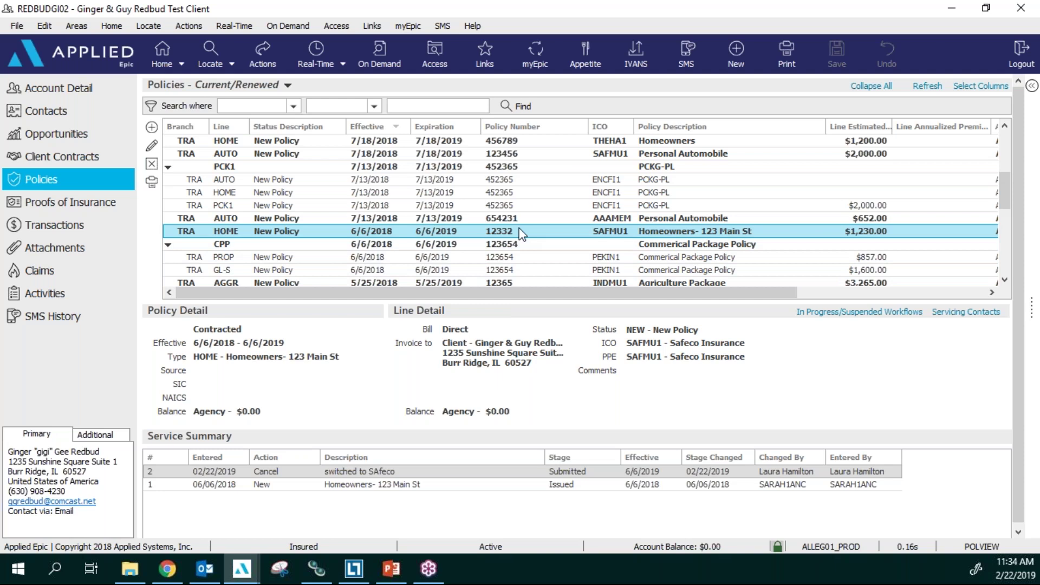
{"action": "key", "text": "alt+Tab"}
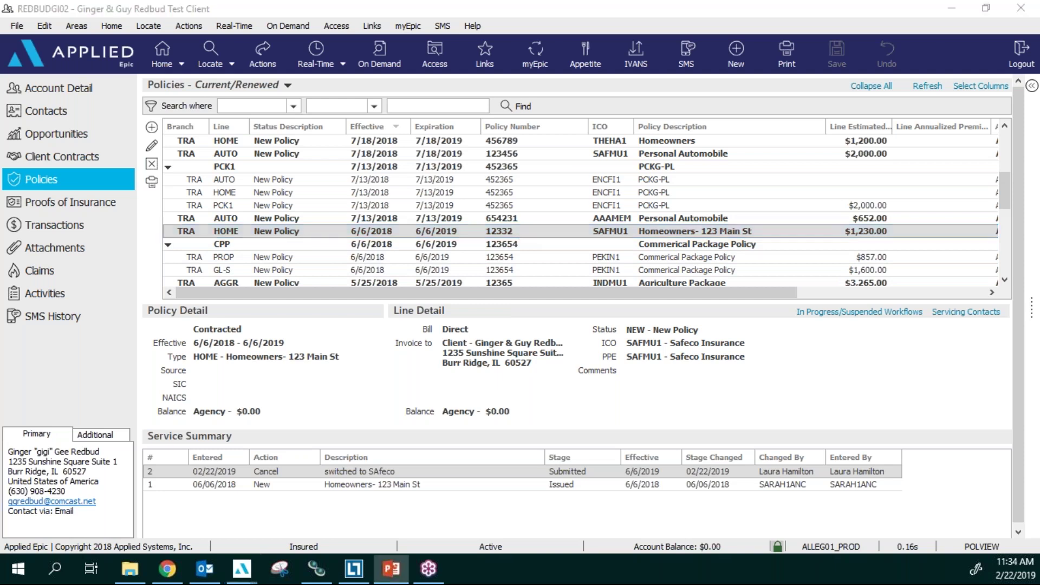